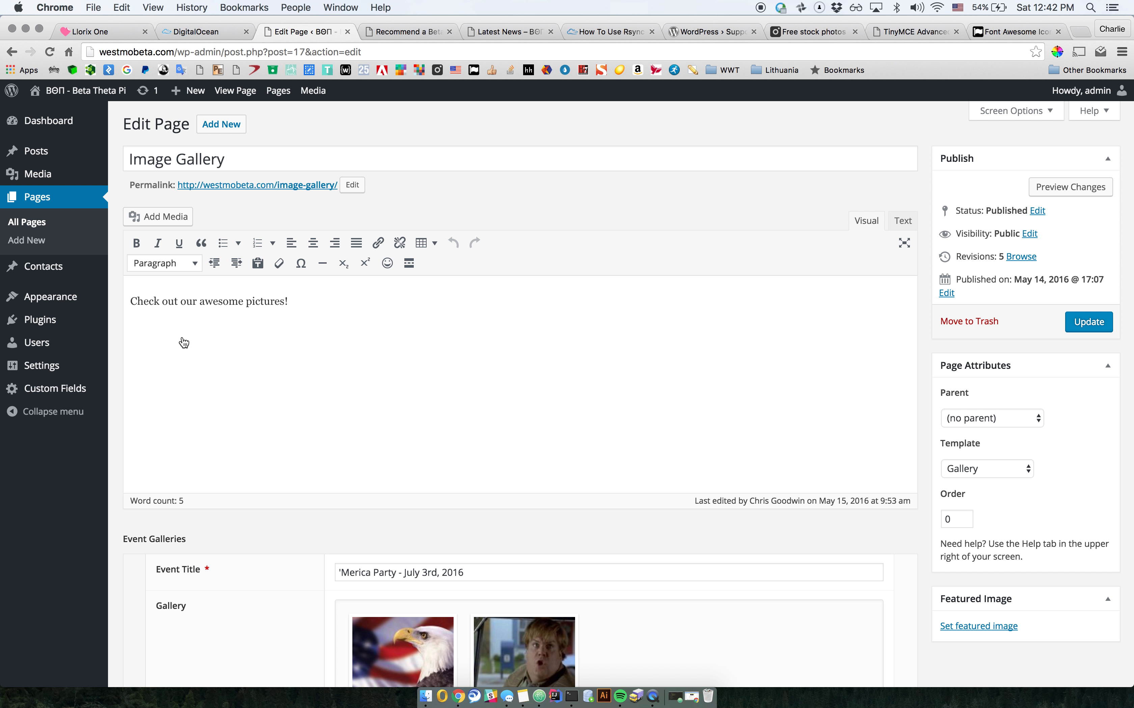
Step: Open the Image Gallery page on the live site and examine the 'Merica Party event title and its date
{"action": "left_click", "coordinate": [419, 33]}
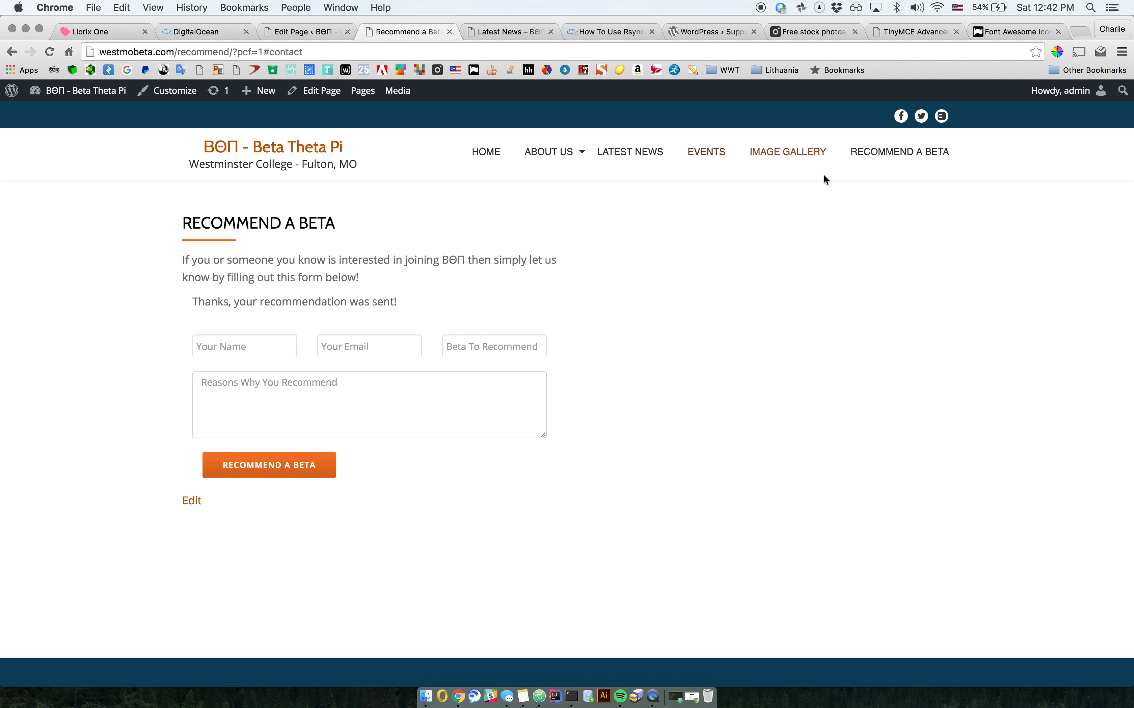
{"action": "left_click", "coordinate": [814, 151]}
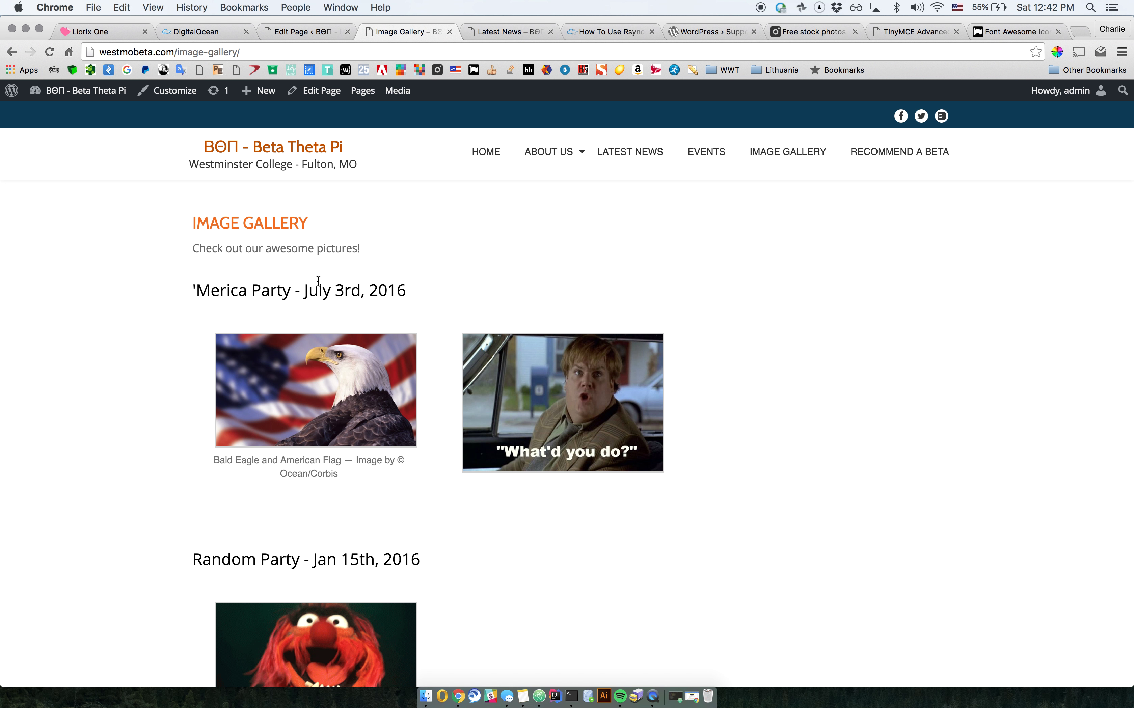
{"action": "left_click_drag", "start_coordinate": [305, 290], "coordinate": [405, 291]}
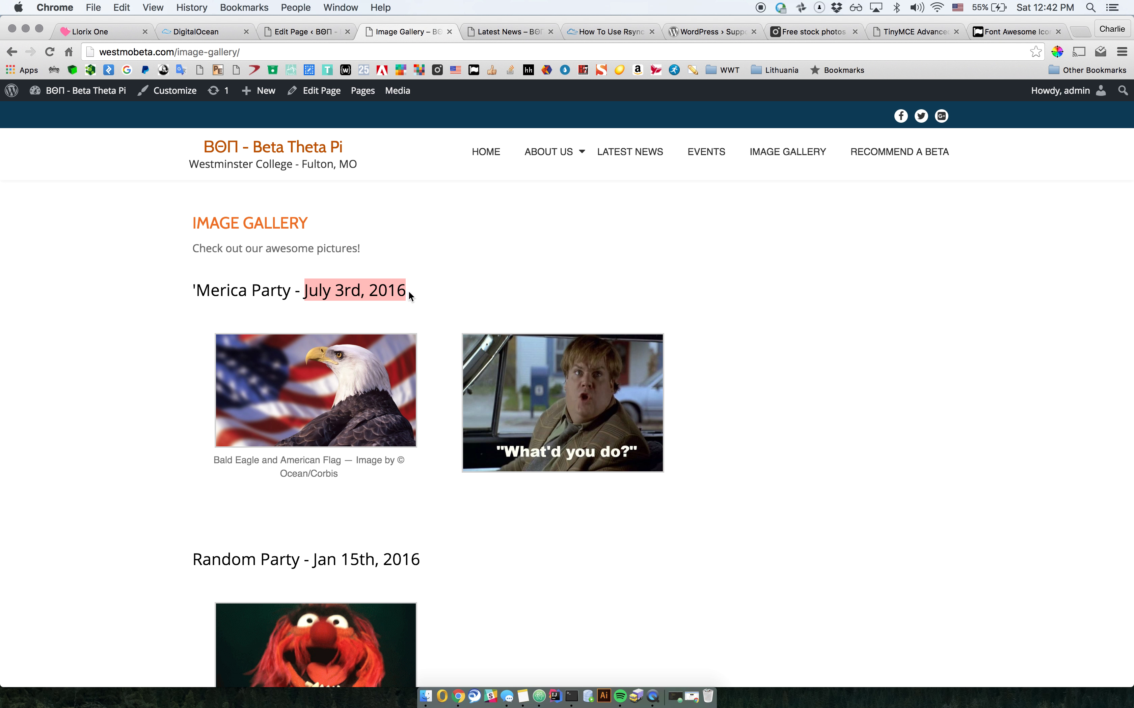
{"action": "left_click", "coordinate": [437, 281]}
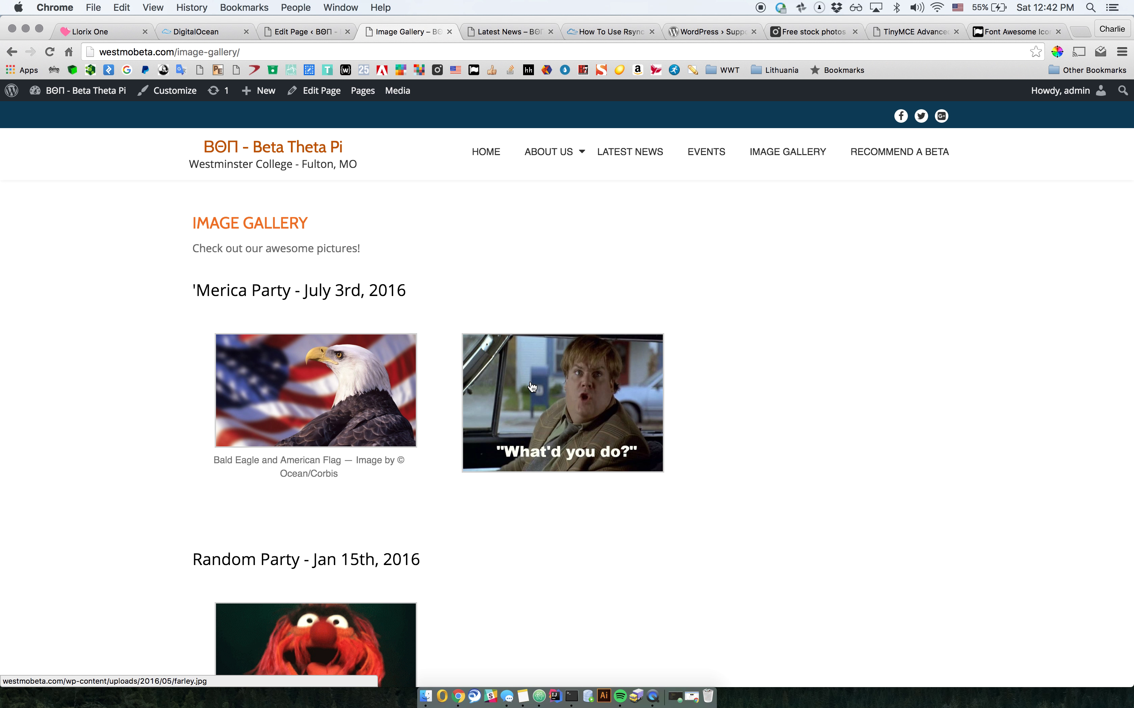
Step: Return to the Image Gallery page editor and examine the event titles and images of both entries under Event Galleries
{"action": "left_click", "coordinate": [312, 32]}
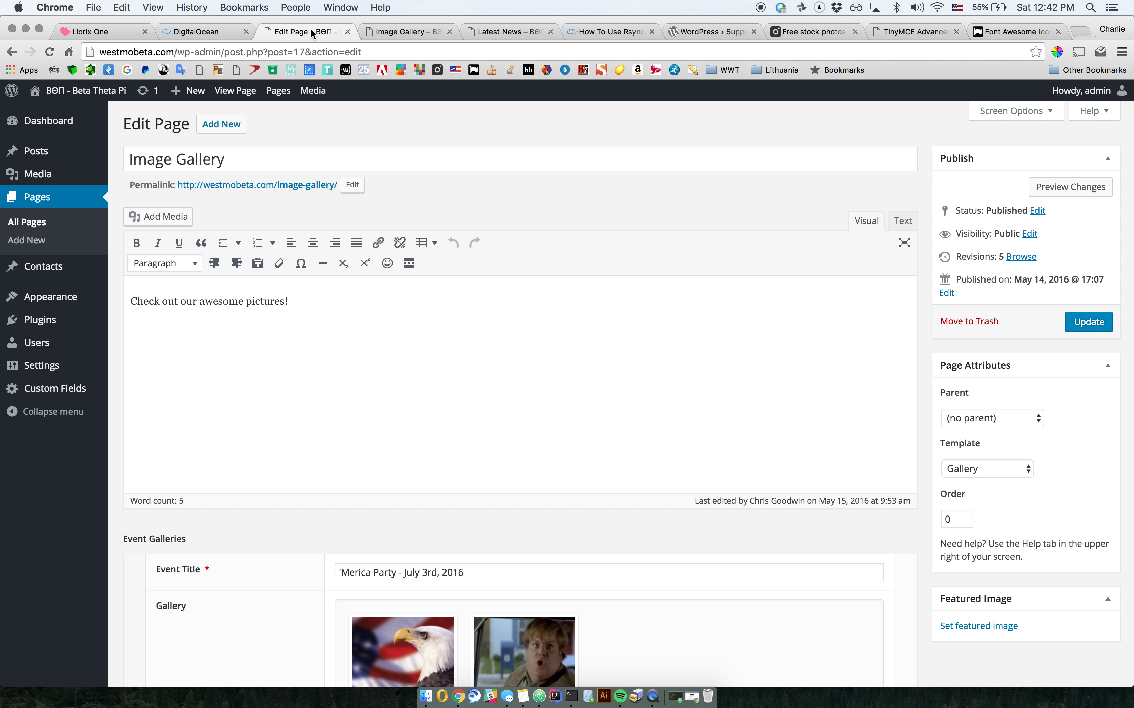
{"action": "scroll", "coordinate": [366, 372], "scroll_direction": "down", "scroll_amount": 5}
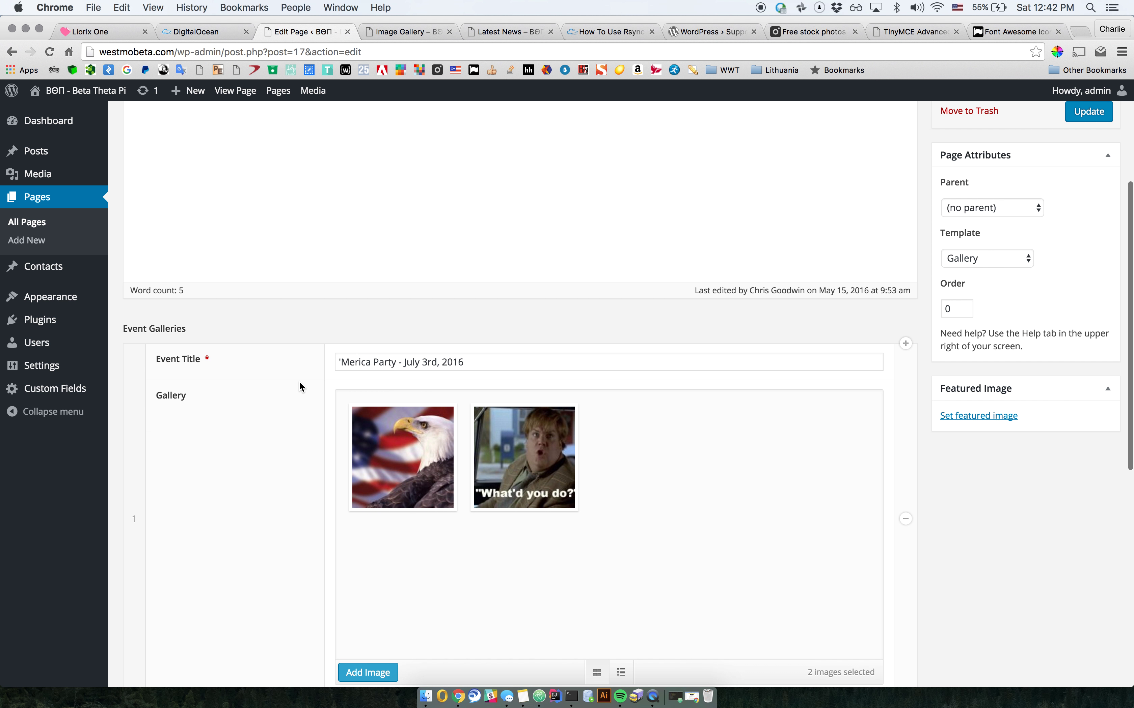
{"action": "scroll", "coordinate": [301, 365], "scroll_direction": "down", "scroll_amount": 10}
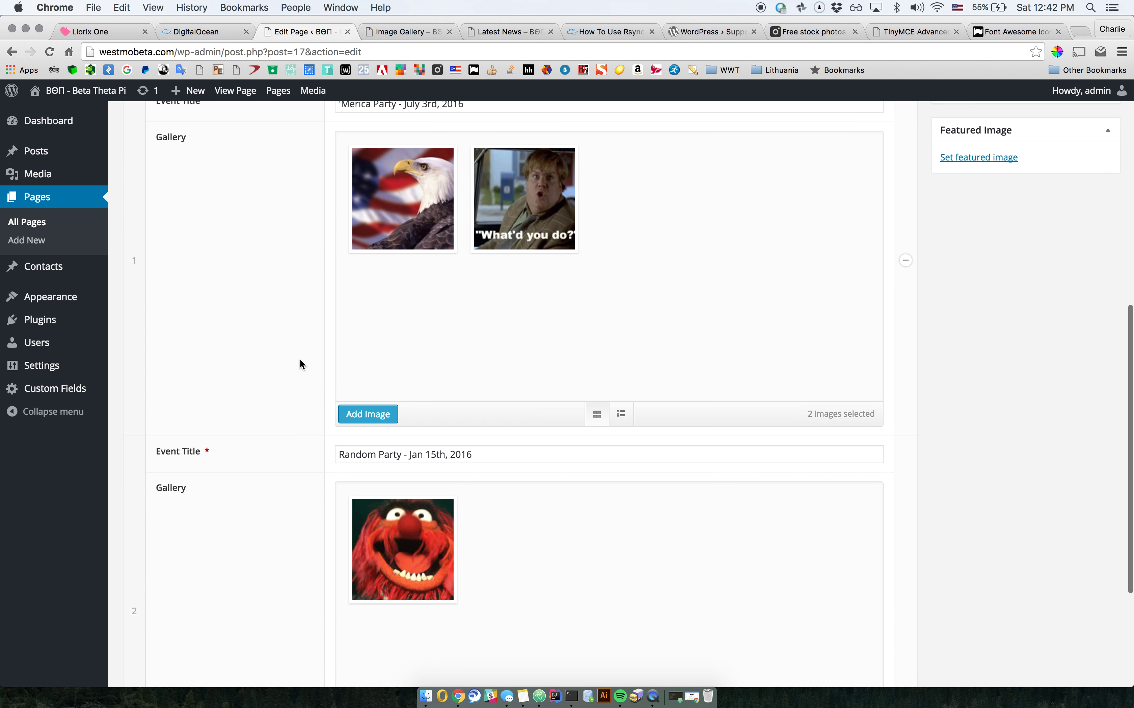
{"action": "scroll", "coordinate": [300, 365], "scroll_direction": "up", "scroll_amount": 12}
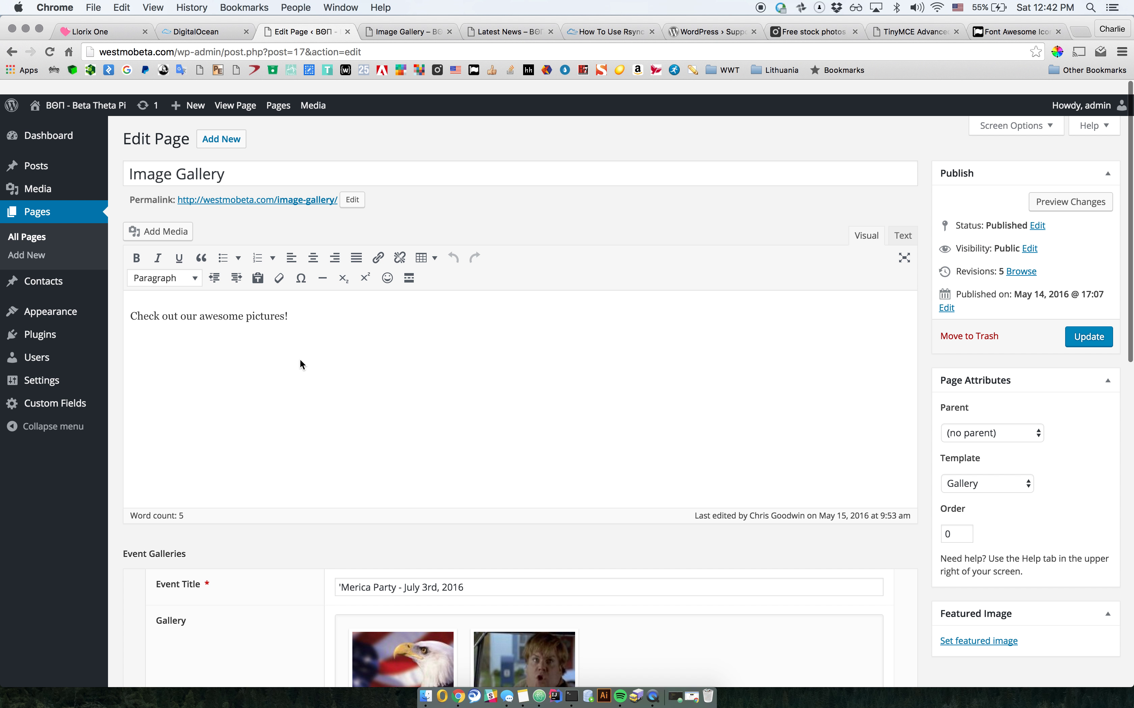
{"action": "scroll", "coordinate": [298, 367], "scroll_direction": "down", "scroll_amount": 2}
{"action": "scroll", "coordinate": [252, 473], "scroll_direction": "down", "scroll_amount": 2}
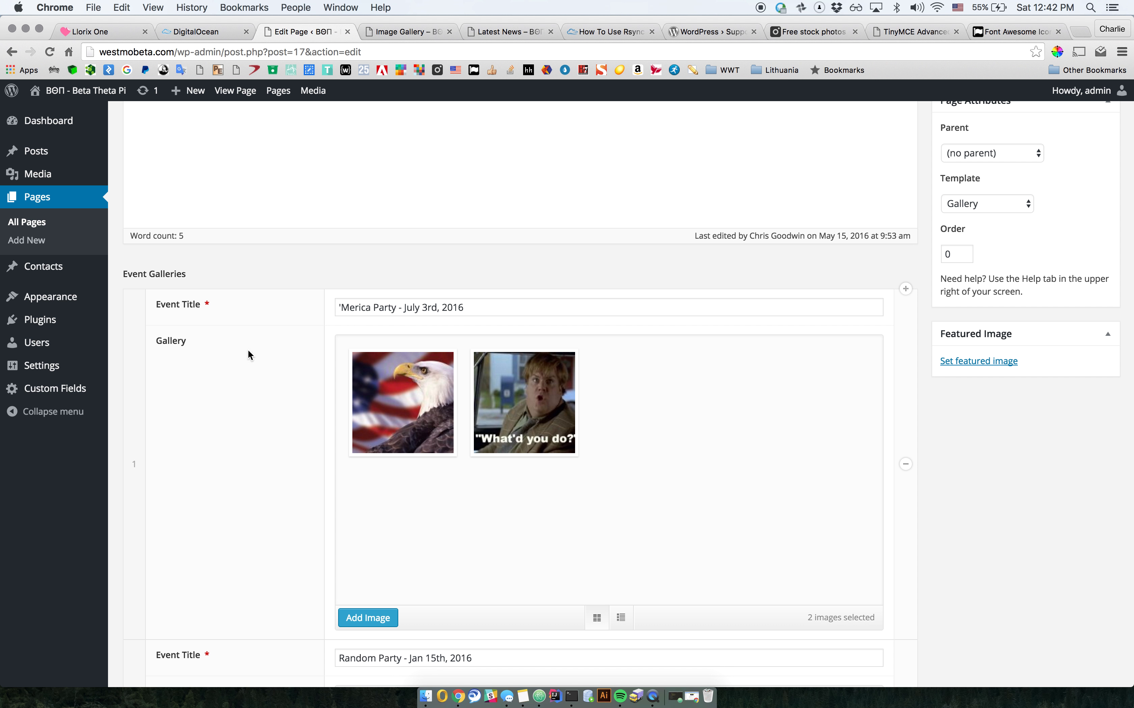
{"action": "scroll", "coordinate": [241, 458], "scroll_direction": "down", "scroll_amount": 6}
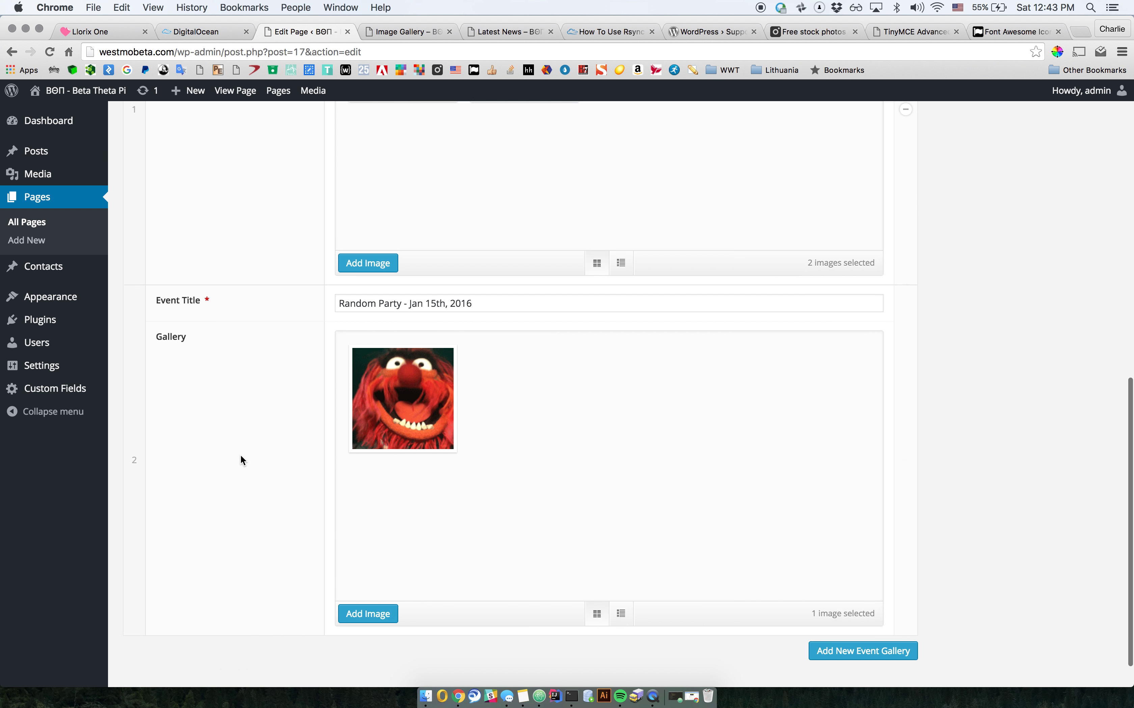
{"action": "scroll", "coordinate": [241, 458], "scroll_direction": "up", "scroll_amount": 5}
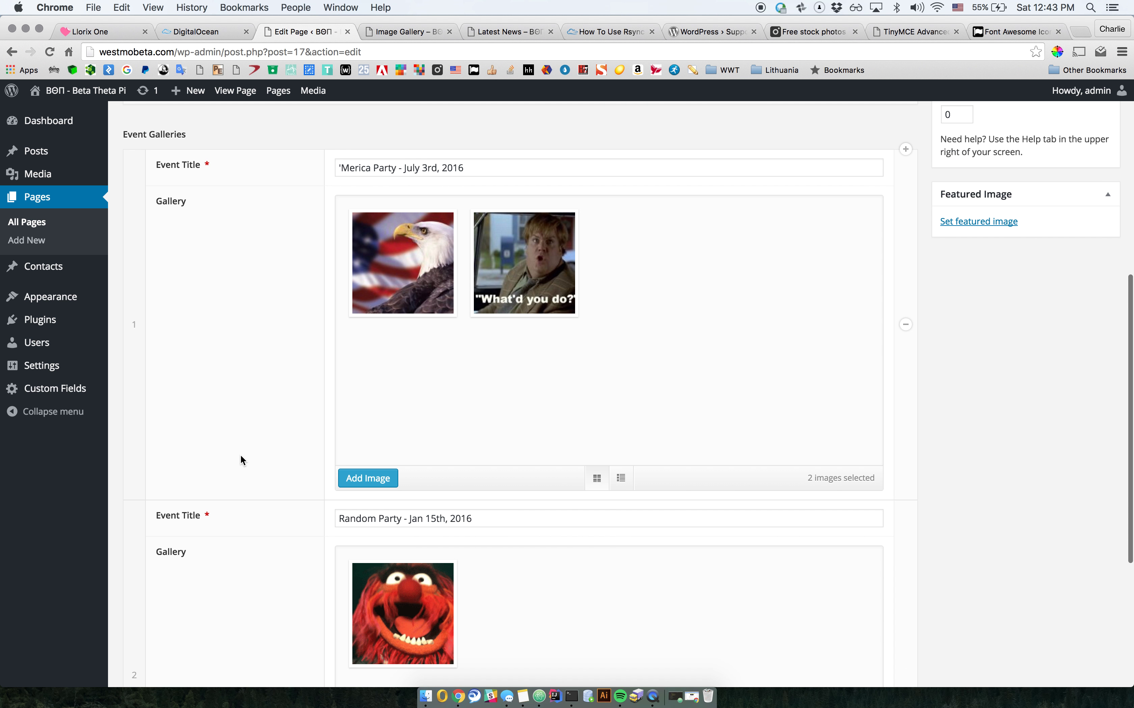
{"action": "scroll", "coordinate": [233, 396], "scroll_direction": "up", "scroll_amount": 1}
{"action": "scroll", "coordinate": [233, 399], "scroll_direction": "up", "scroll_amount": 1}
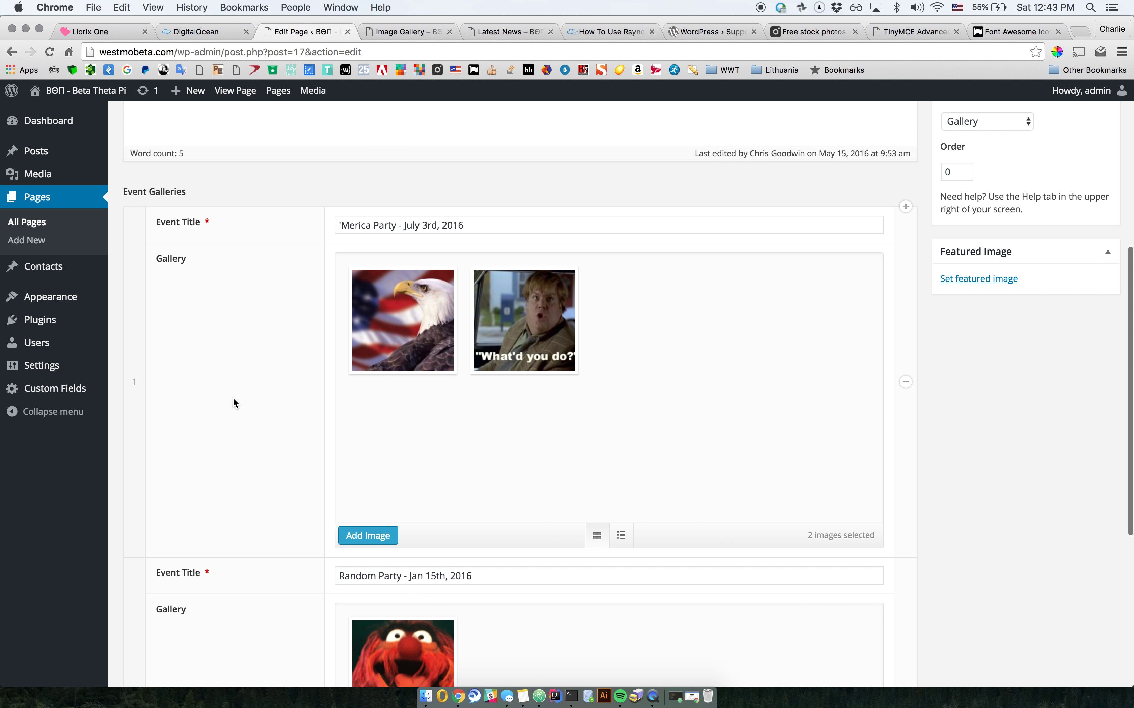
Step: Add the "Discuss" image from the media library to the 'Merica Party event gallery
{"action": "left_click", "coordinate": [363, 535]}
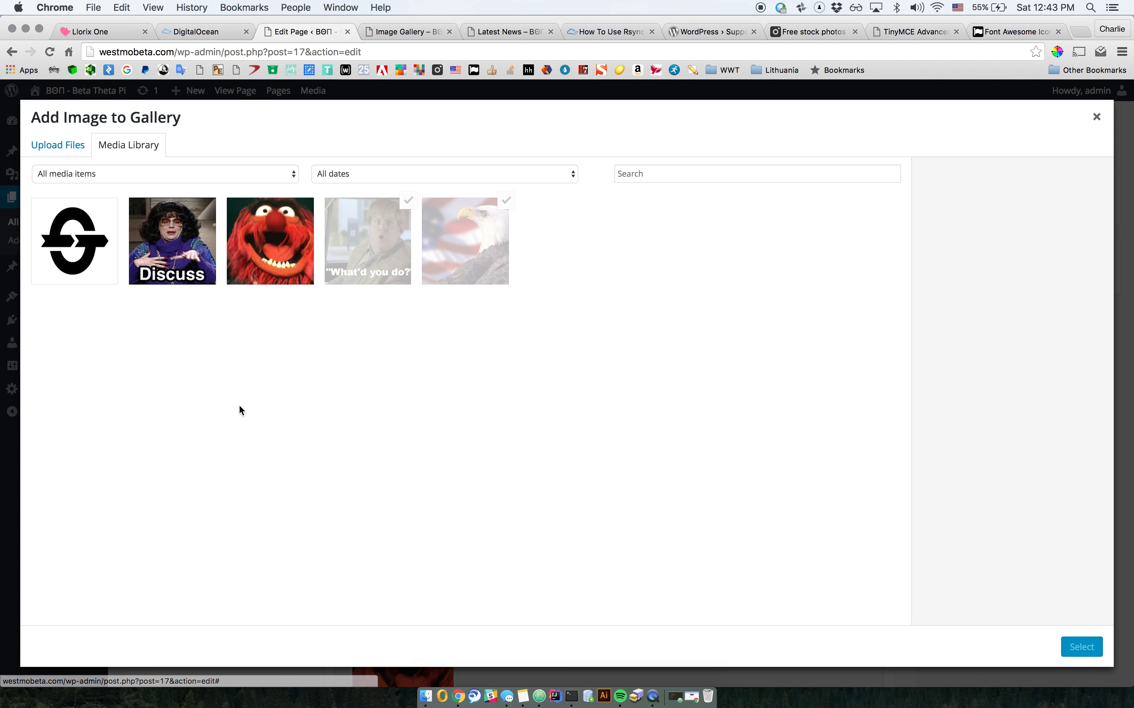
{"action": "left_click", "coordinate": [193, 254]}
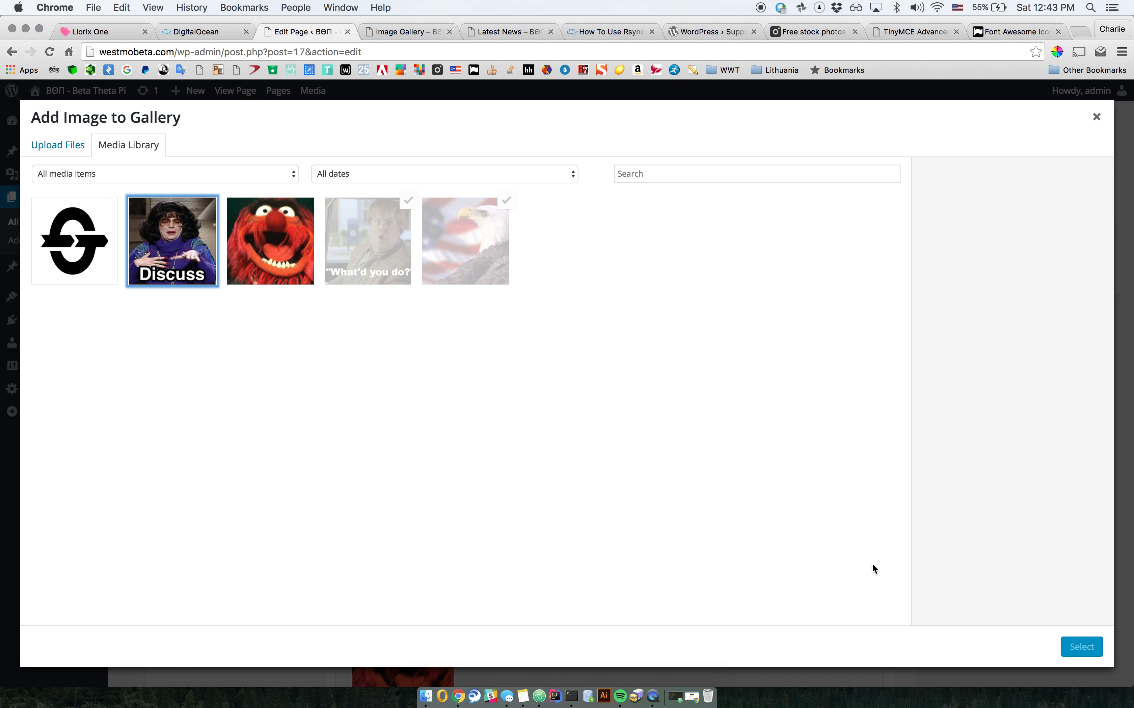
{"action": "left_click", "coordinate": [1081, 648]}
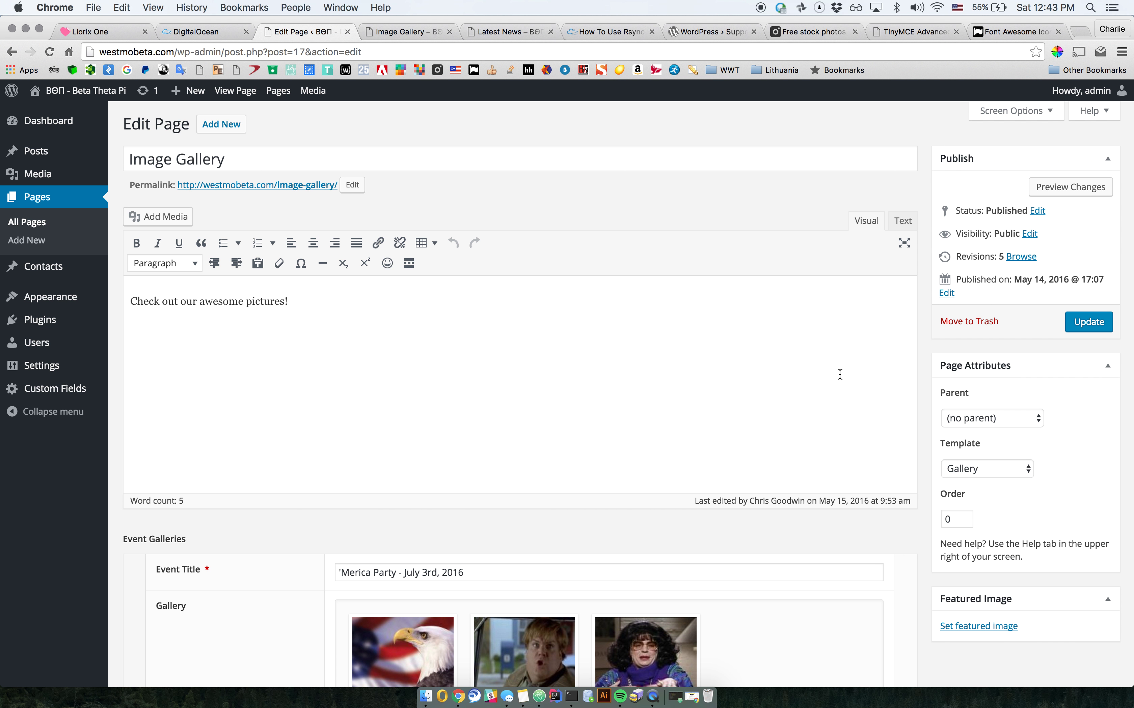
Step: Check which templates are available for the Image Gallery page, keeping Gallery selected
{"action": "scroll", "coordinate": [913, 411], "scroll_direction": "down", "scroll_amount": 3}
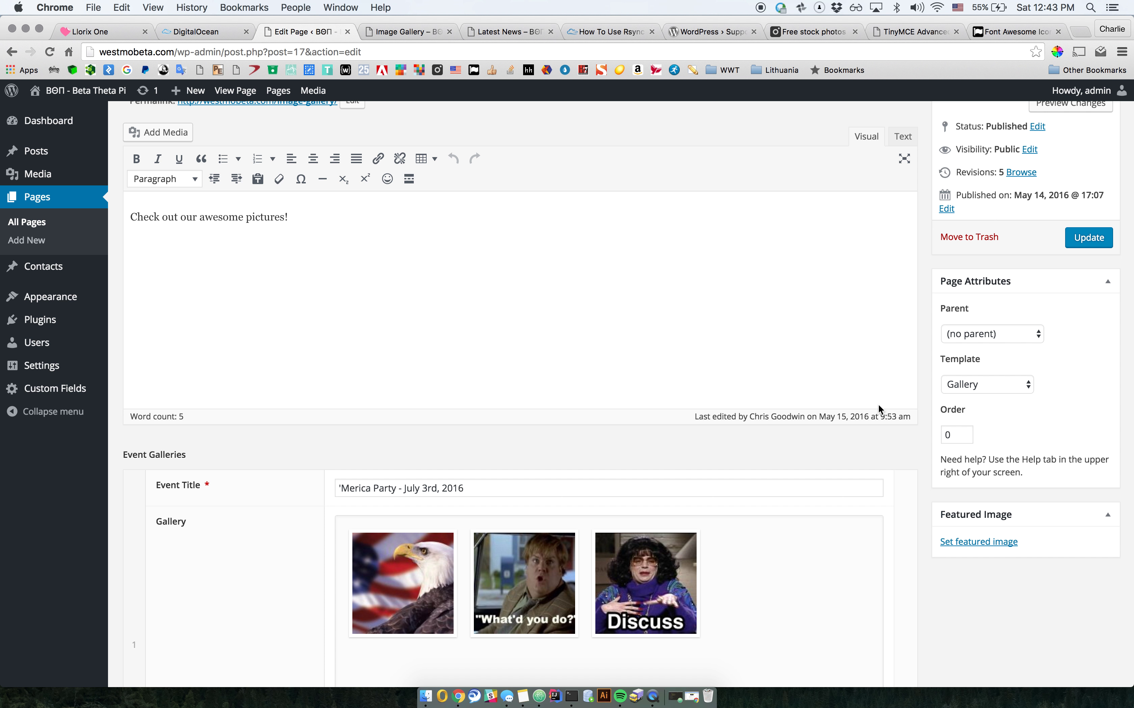
{"action": "scroll", "coordinate": [877, 403], "scroll_direction": "up", "scroll_amount": 3}
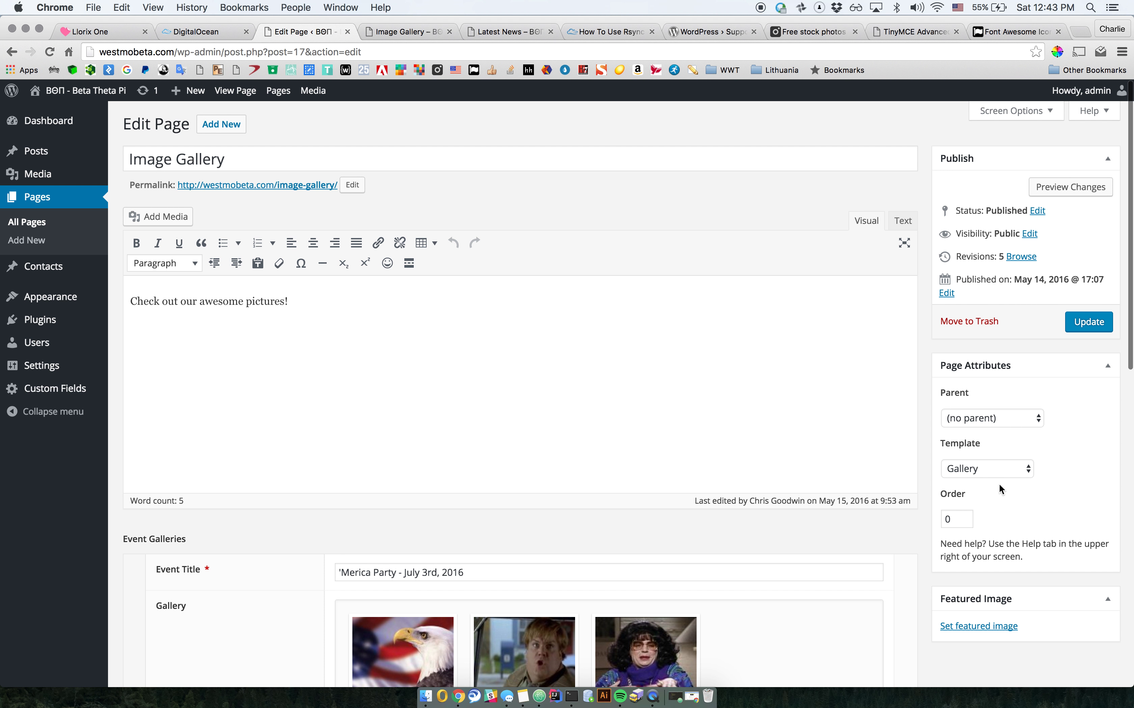
{"action": "left_click", "coordinate": [999, 467]}
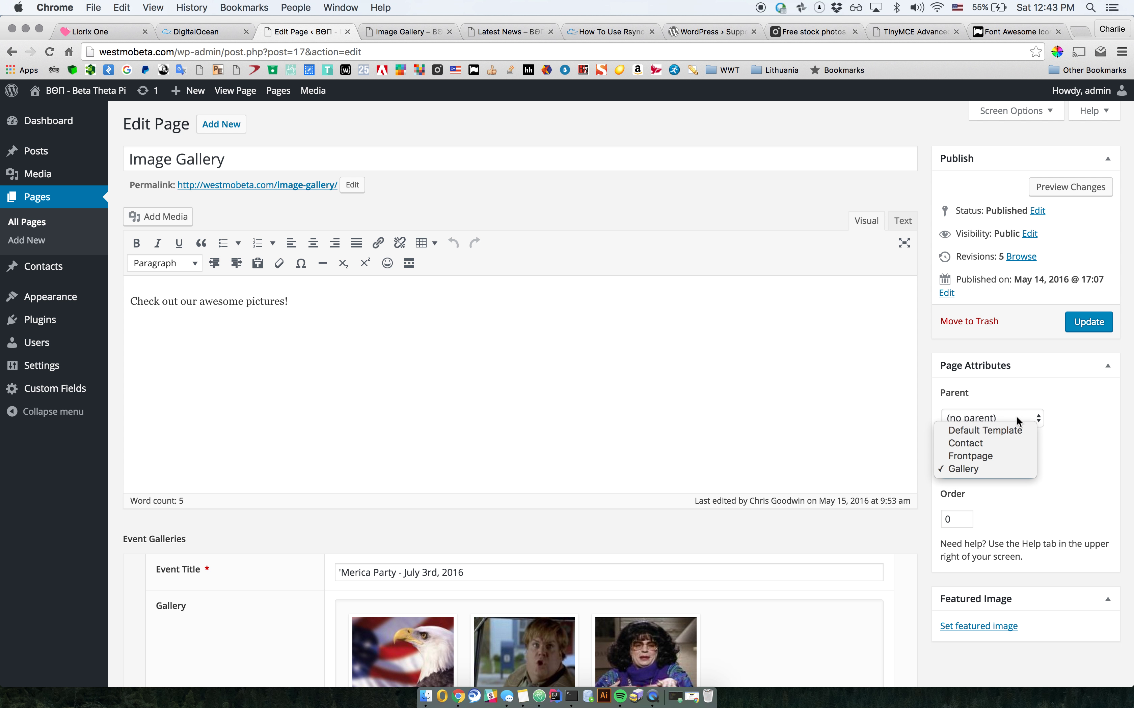
{"action": "left_click", "coordinate": [1046, 437]}
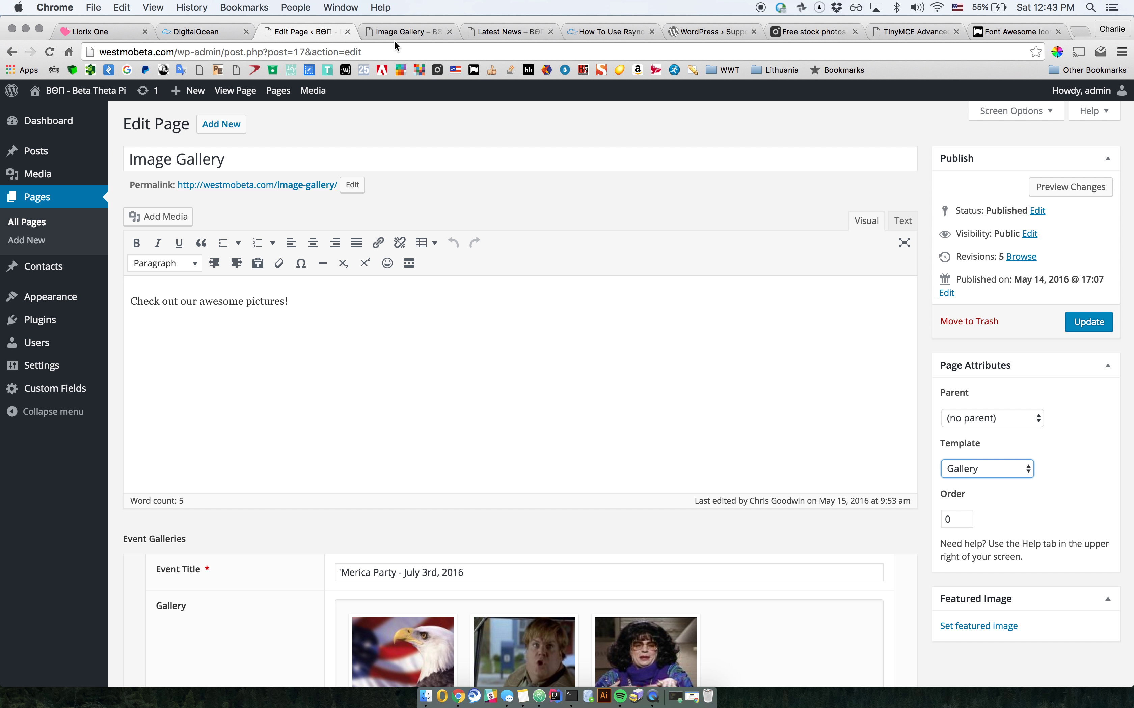
Step: Update the Image Gallery page with the edited event gallery and reload the live gallery page
{"action": "left_click", "coordinate": [399, 31]}
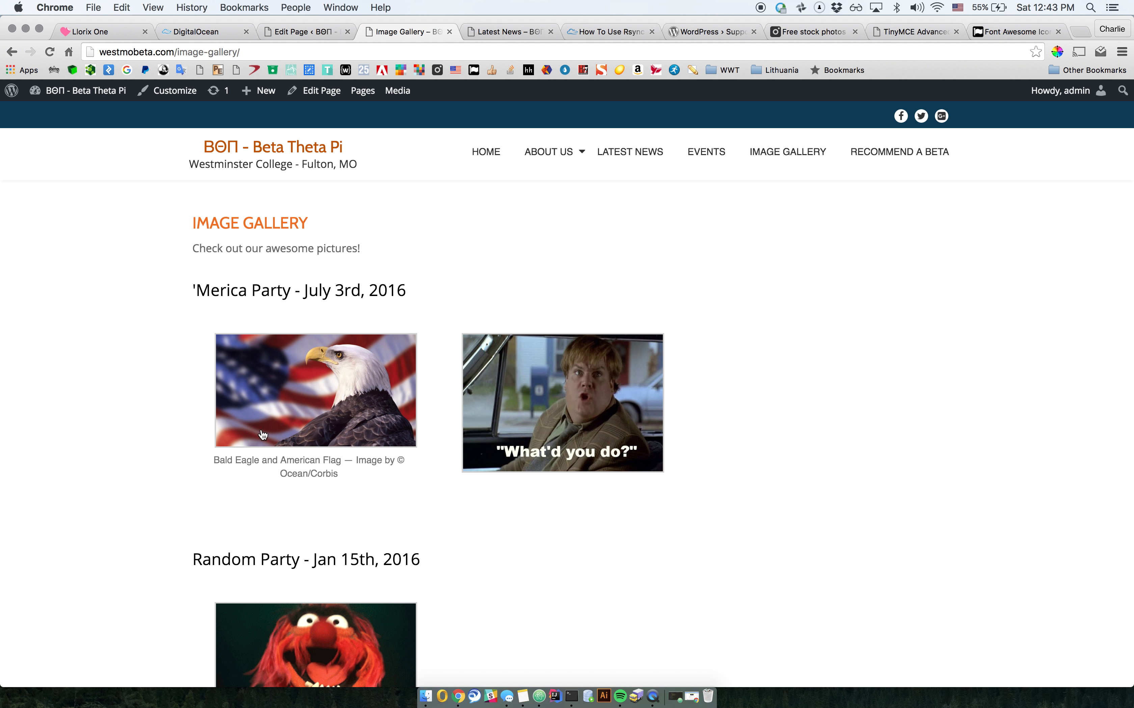
{"action": "left_click", "coordinate": [309, 37]}
{"action": "scroll", "coordinate": [686, 335], "scroll_direction": "down", "scroll_amount": 5}
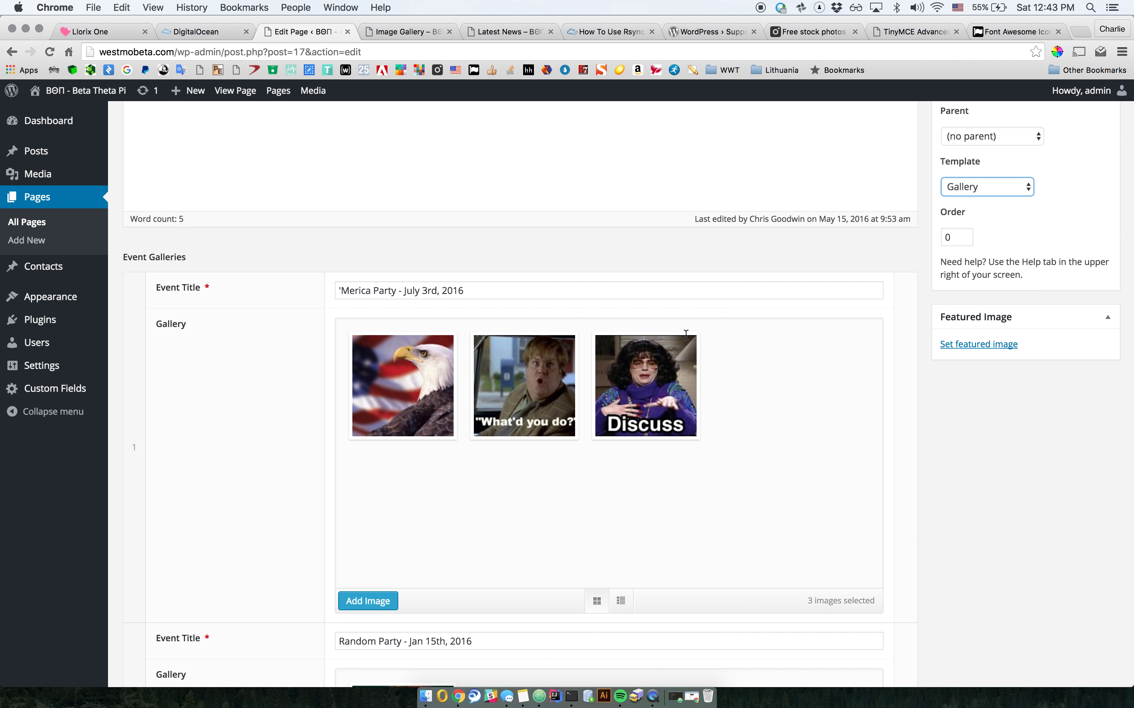
{"action": "scroll", "coordinate": [686, 335], "scroll_direction": "down", "scroll_amount": 6}
{"action": "key", "text": "ctrl+Tab"}
{"action": "key", "text": "super+r"}
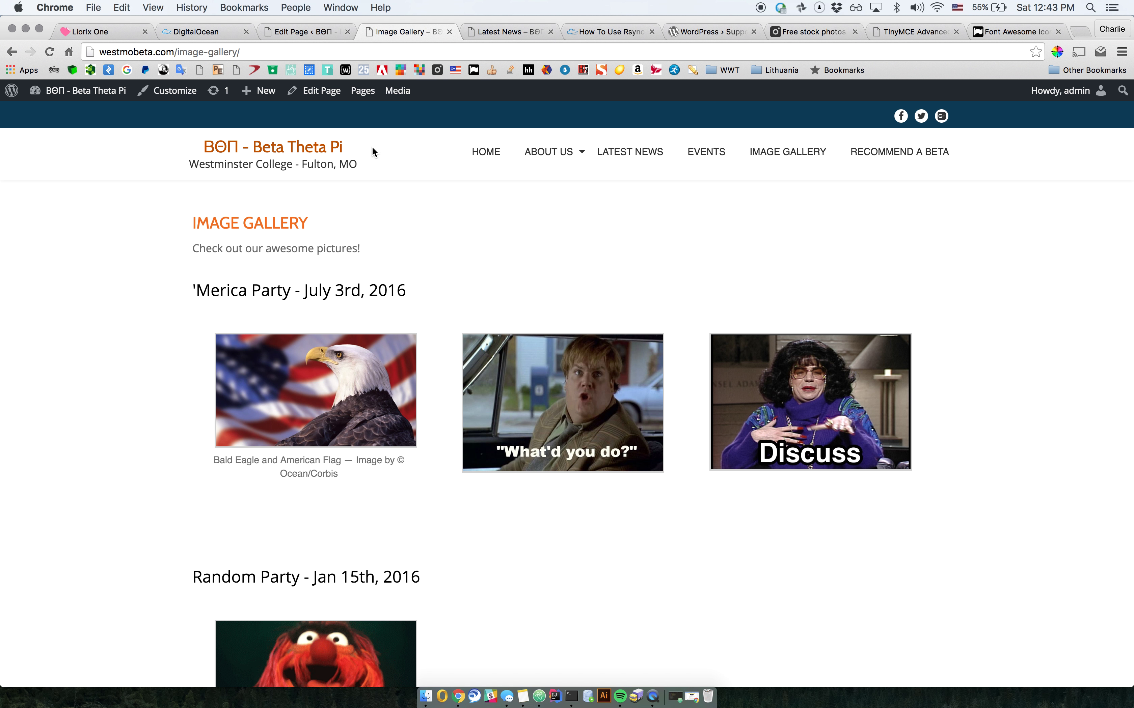
Step: Review the updated Image Gallery page in the editor and return to the live gallery page
{"action": "left_click", "coordinate": [298, 30]}
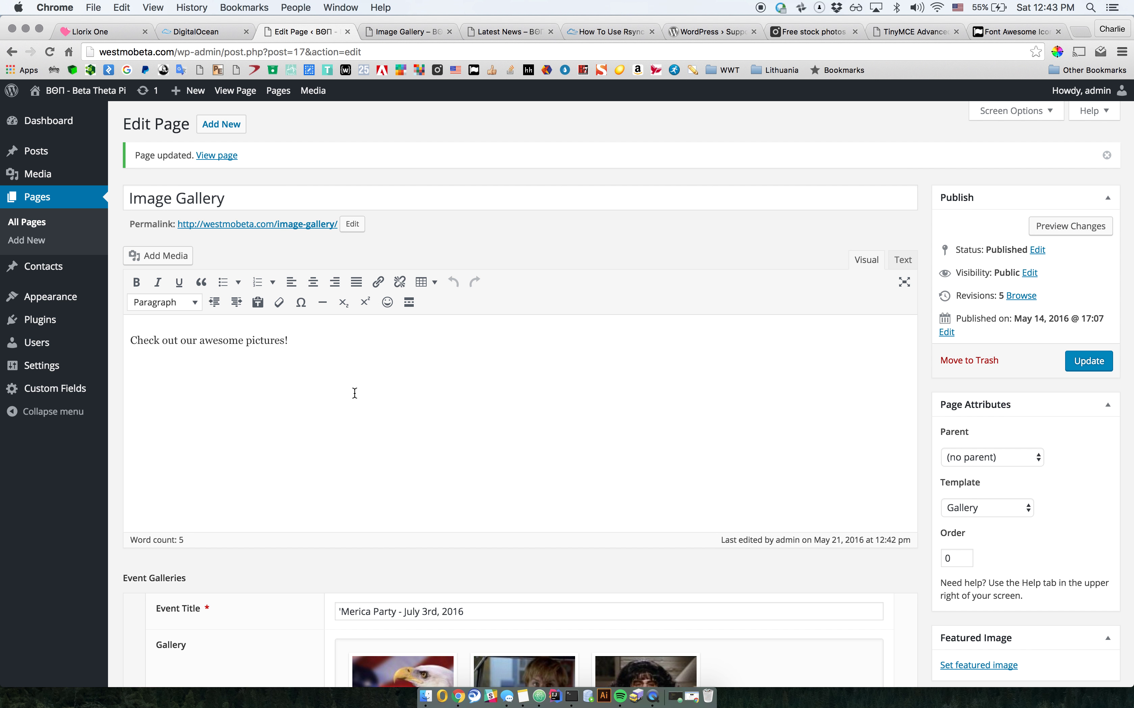
{"action": "scroll", "coordinate": [353, 392], "scroll_direction": "down", "scroll_amount": 3}
{"action": "left_click", "coordinate": [406, 31]}
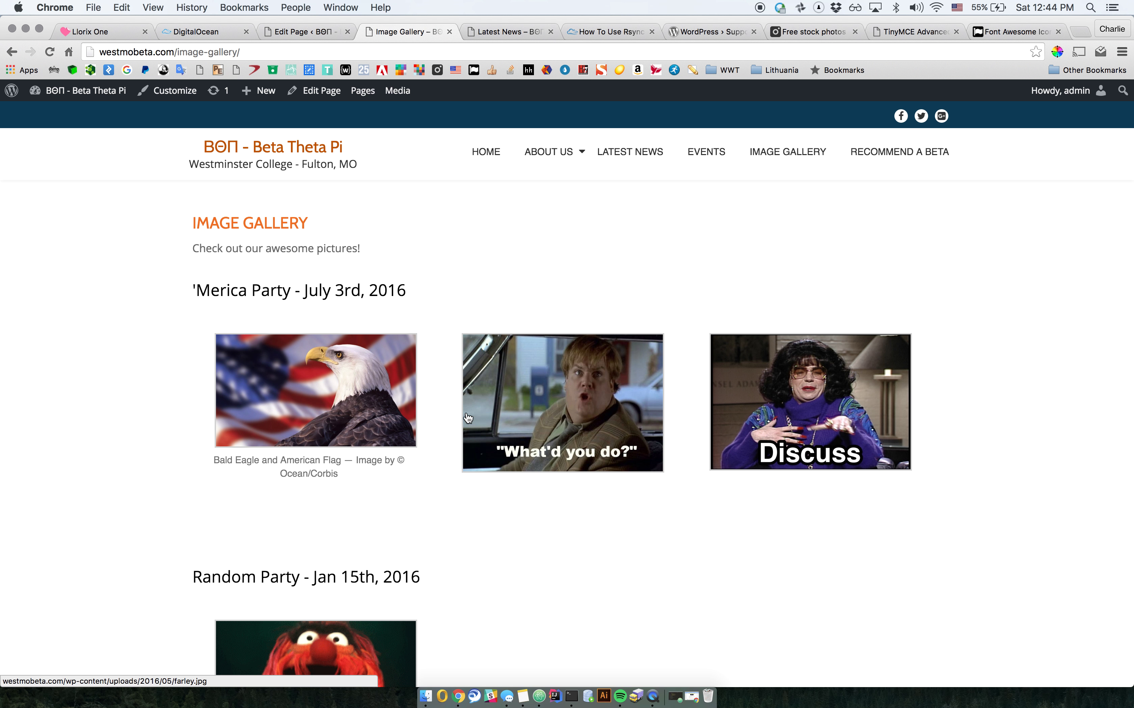
Step: View the 'Merica Party images and their captions enlarged one after another, from the bald eagle to "Discuss", and look over the whole gallery page
{"action": "left_click", "coordinate": [377, 407]}
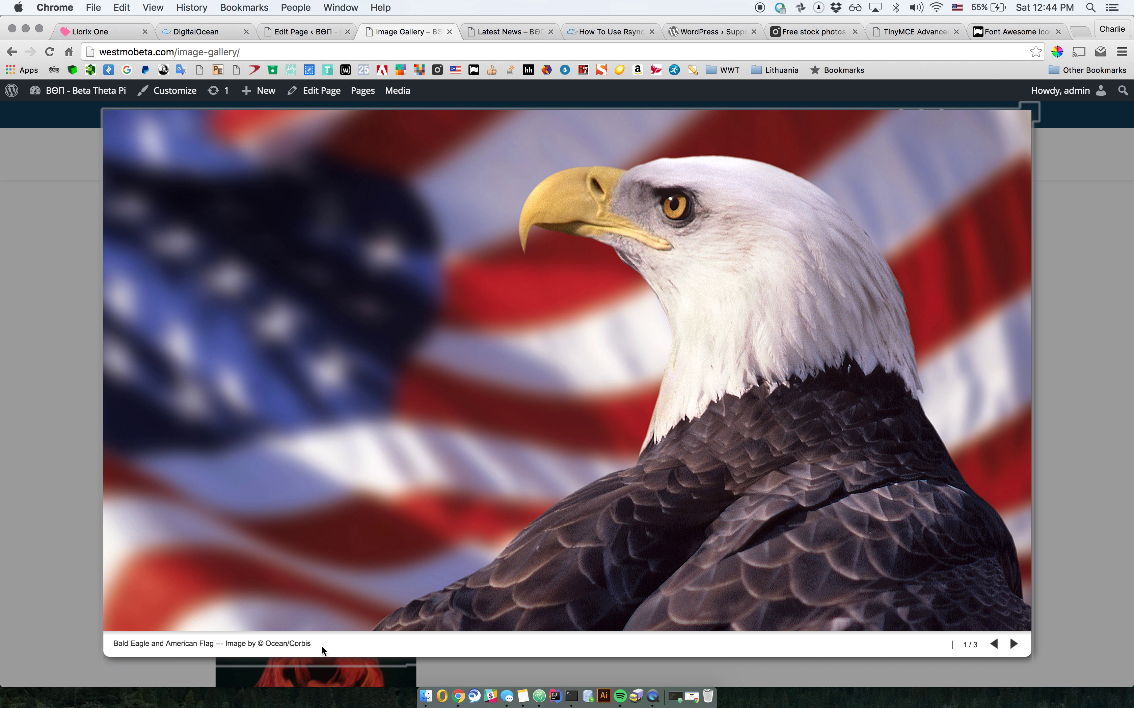
{"action": "left_click_drag", "start_coordinate": [322, 644], "coordinate": [111, 643]}
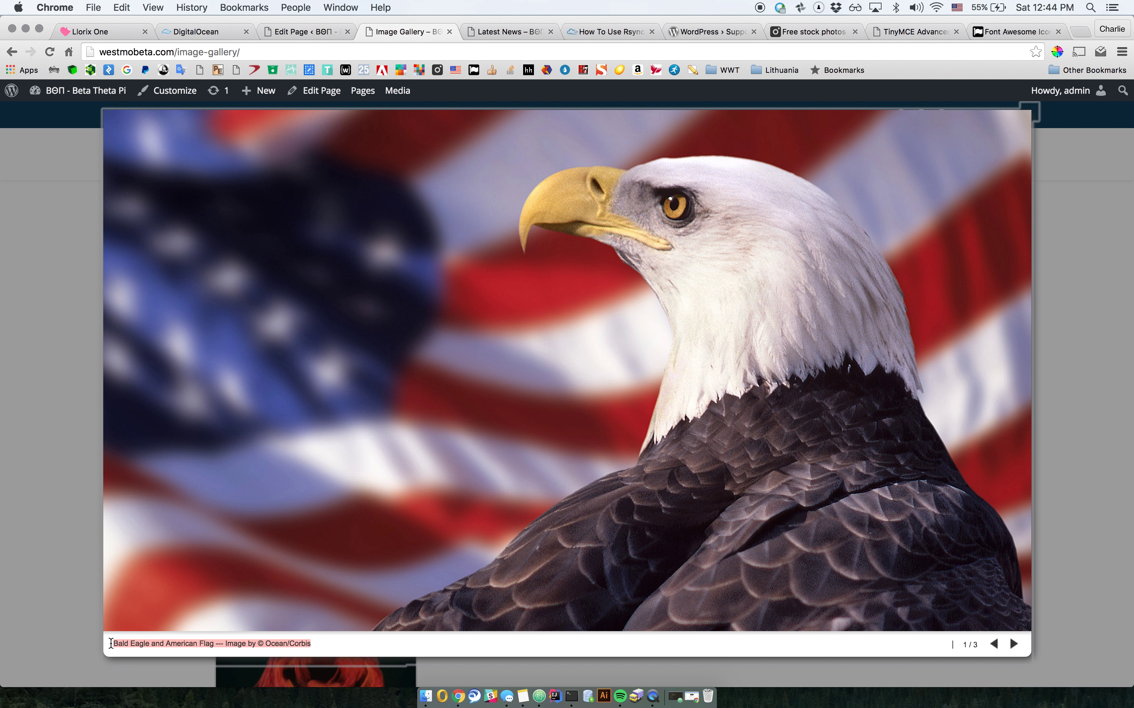
{"action": "left_click", "coordinate": [333, 641]}
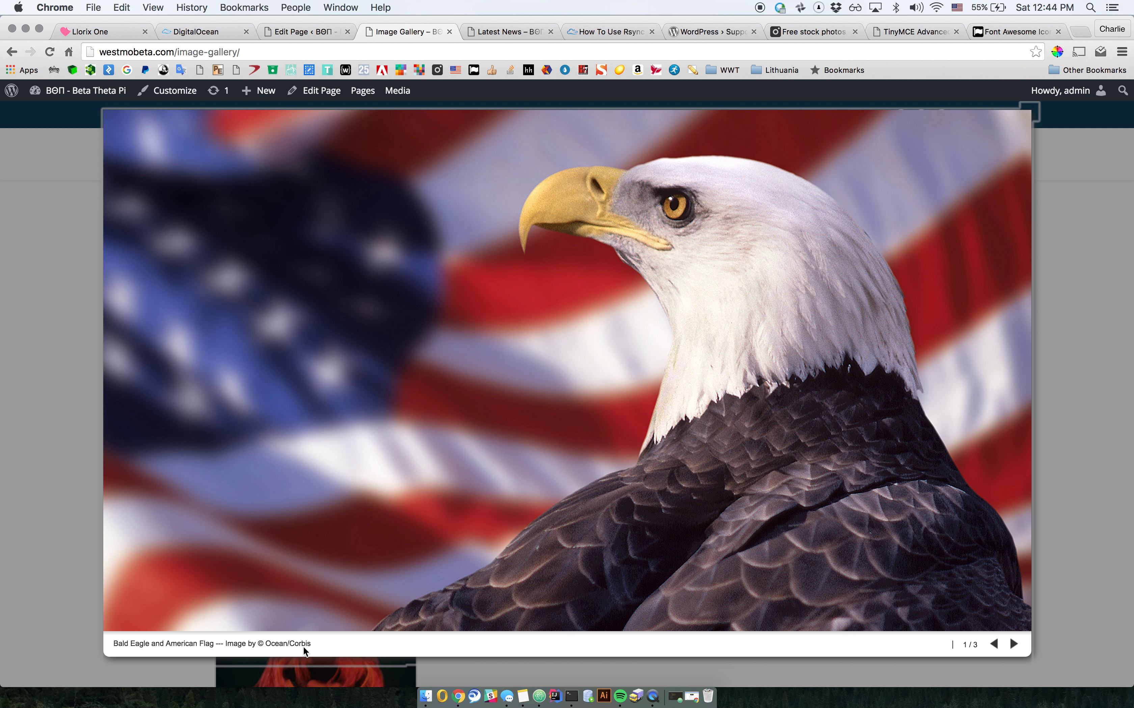
{"action": "left_click", "coordinate": [1014, 646]}
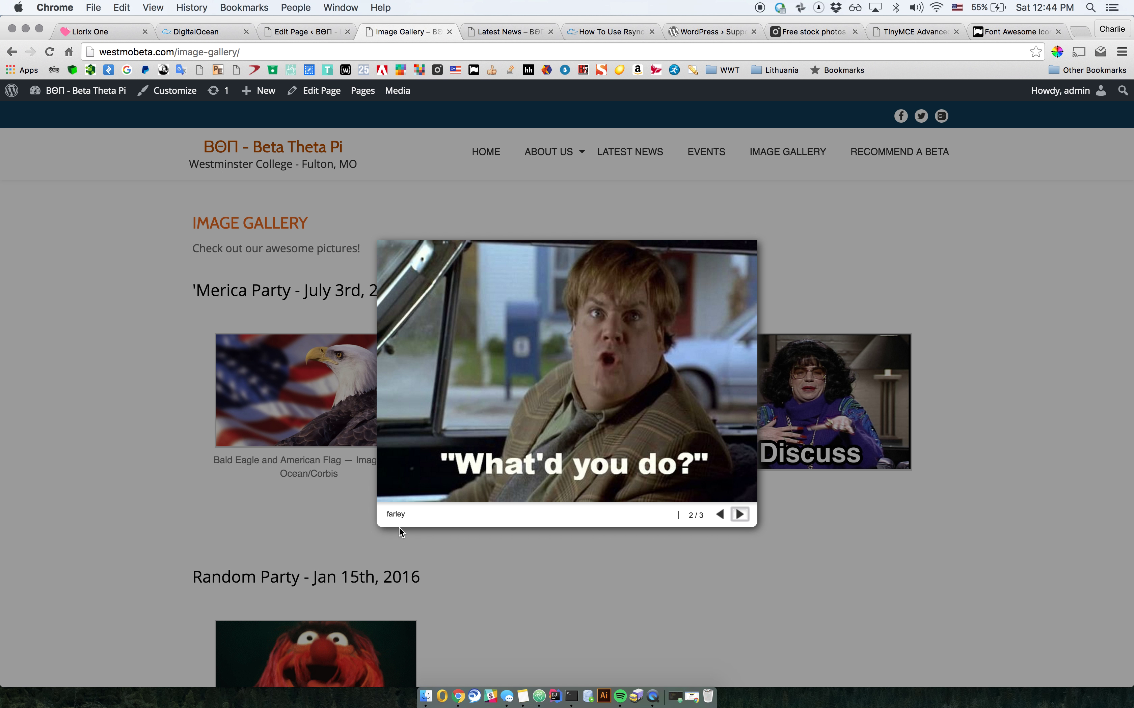
{"action": "left_click", "coordinate": [740, 515]}
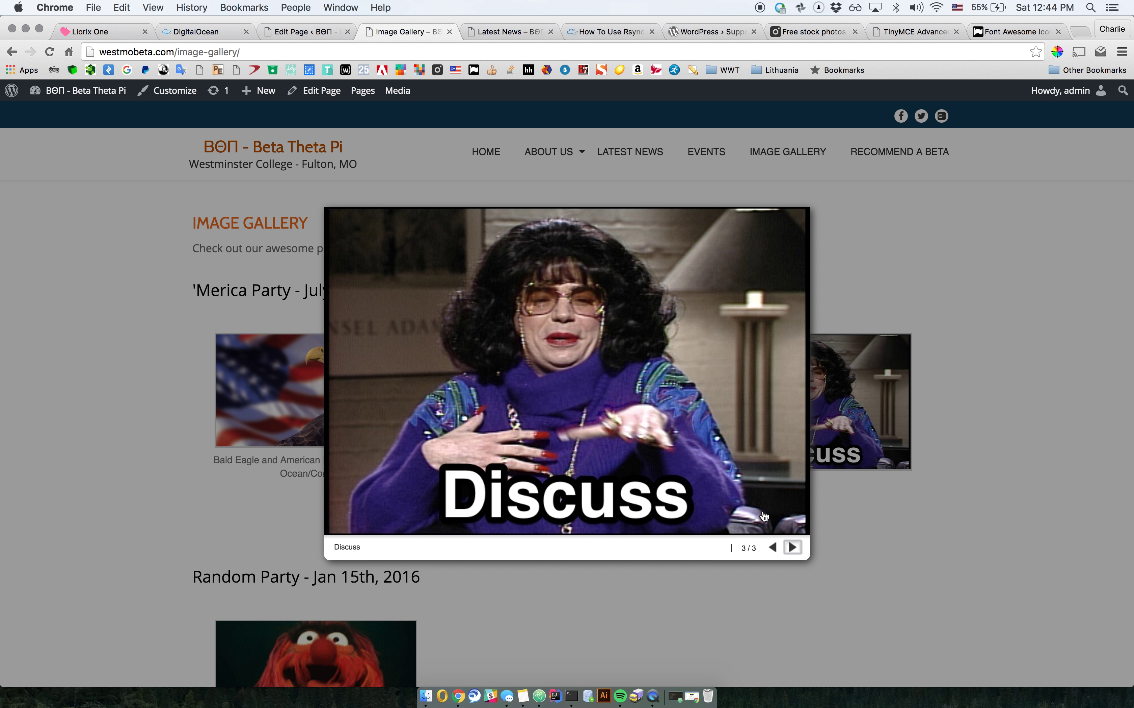
{"action": "left_click", "coordinate": [1017, 312]}
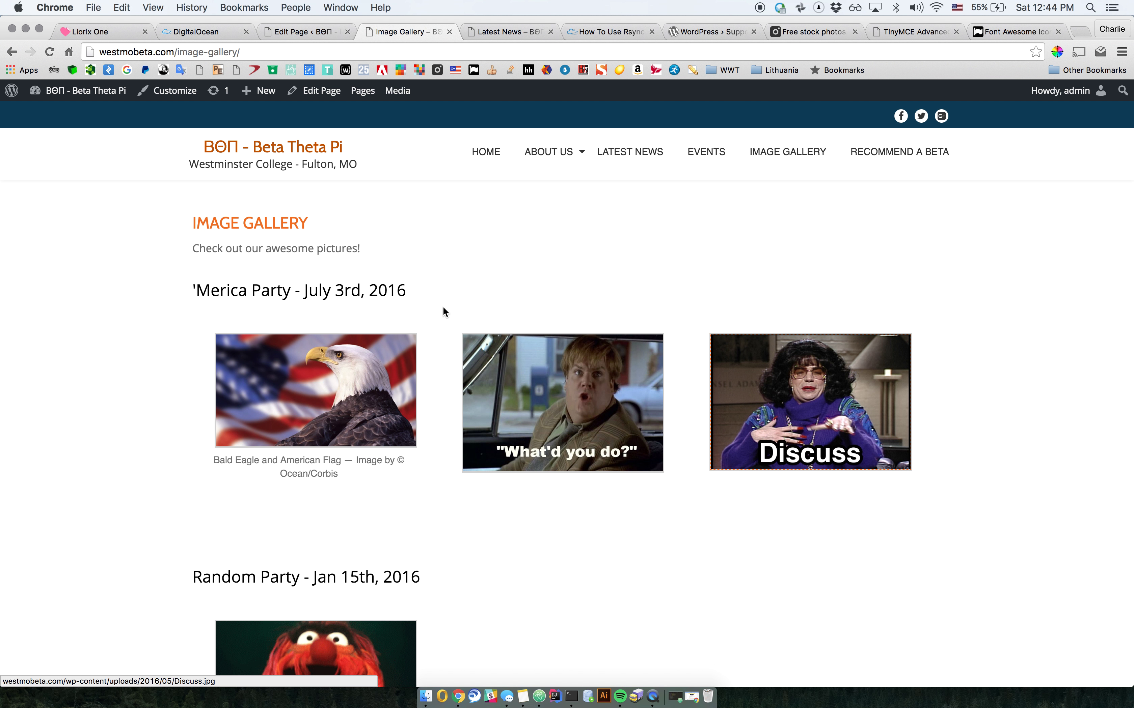
{"action": "scroll", "coordinate": [98, 453], "scroll_direction": "down", "scroll_amount": 4}
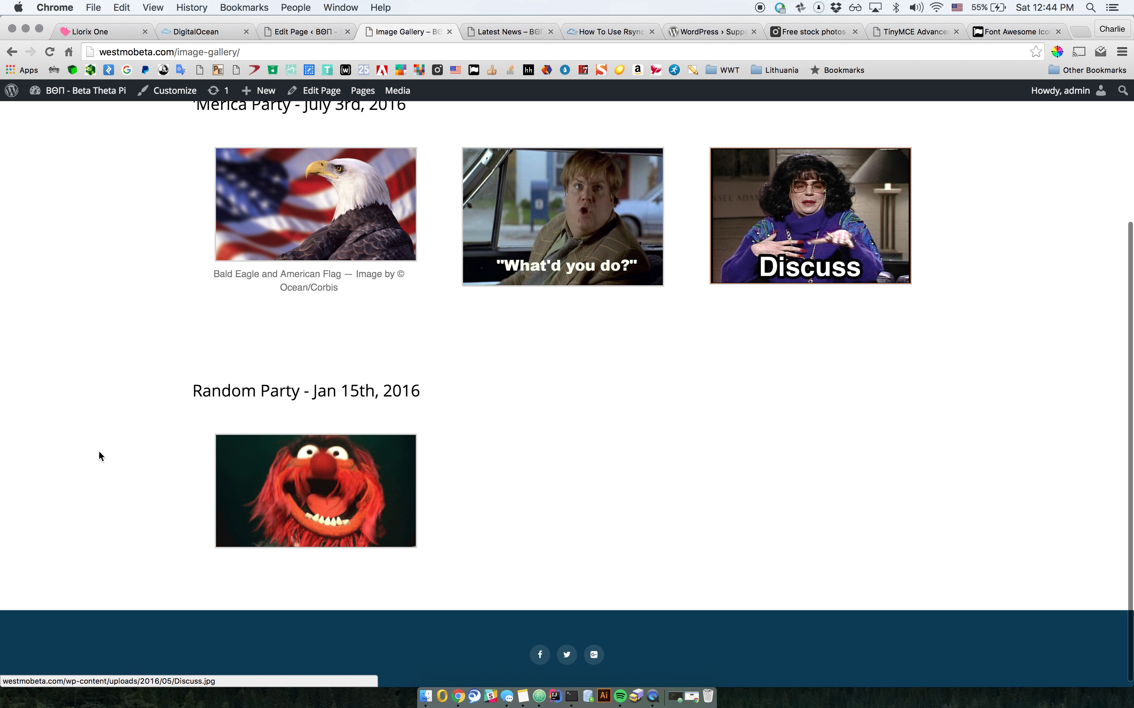
{"action": "scroll", "coordinate": [290, 344], "scroll_direction": "up", "scroll_amount": 3}
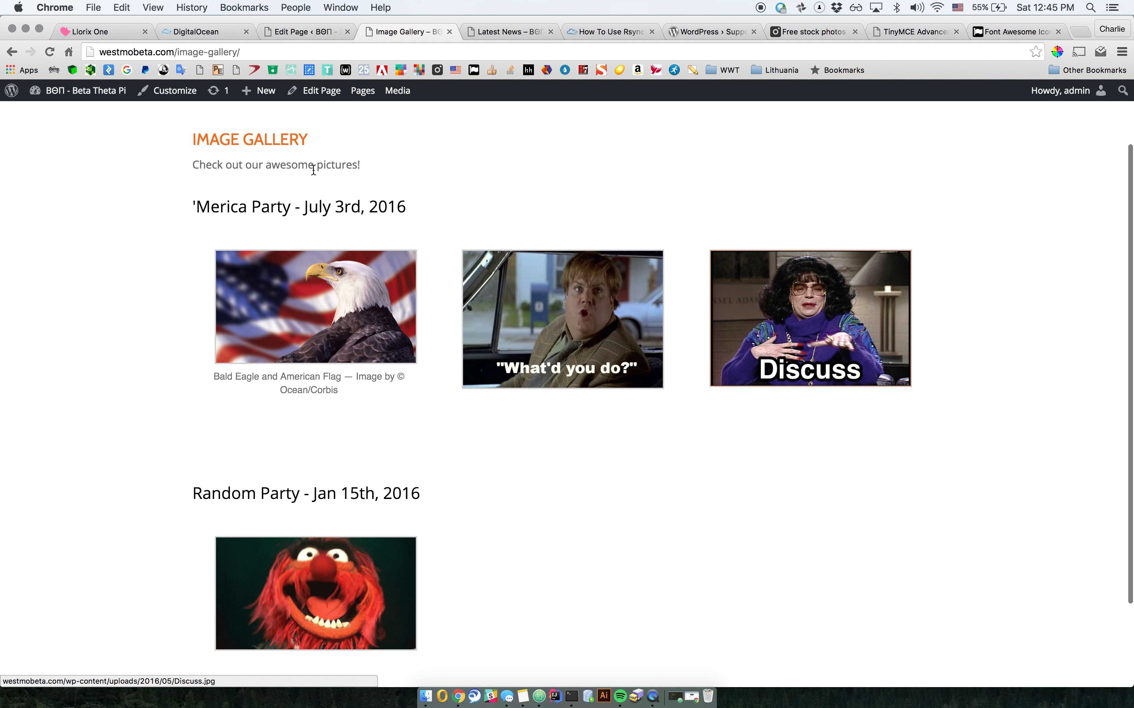